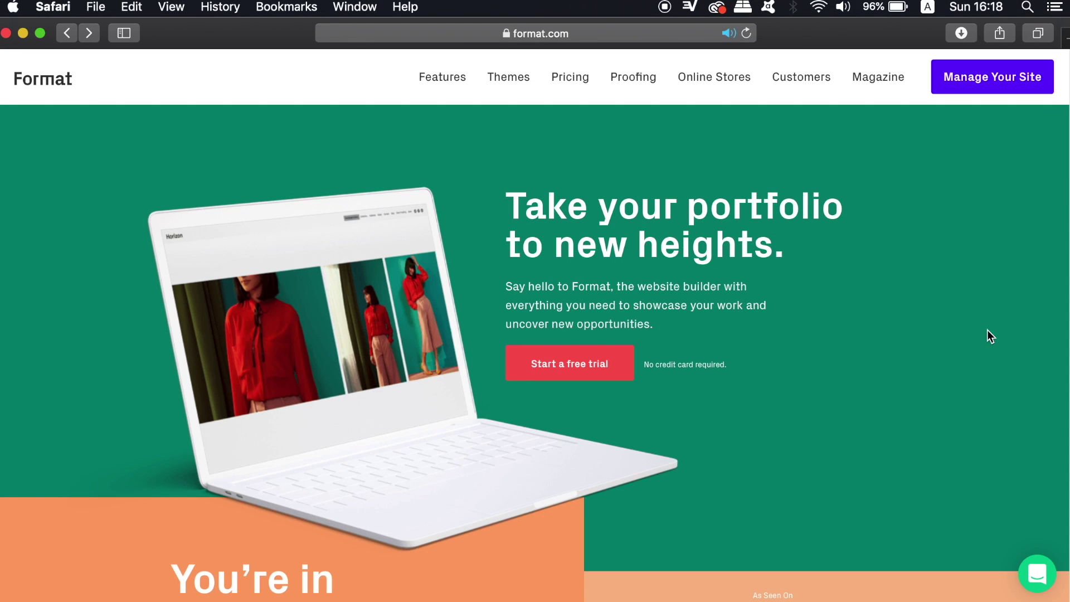
# Browse Format's customer showcase and open a customer's example portfolio.
pyautogui.click(815, 84)
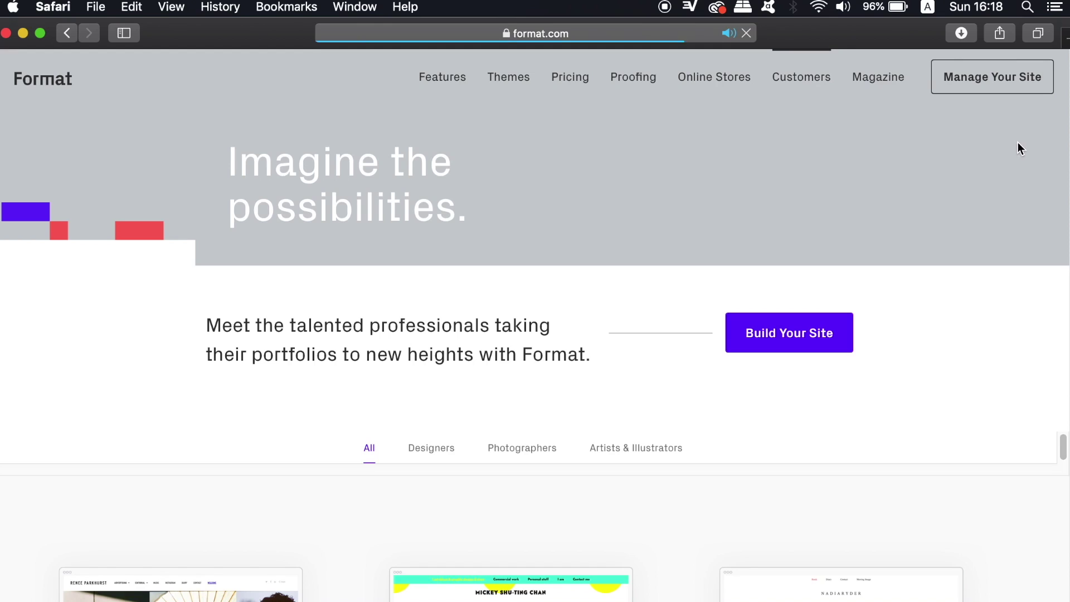
pyautogui.scroll(-12, 535, 334)
pyautogui.scroll(-7, 489, 222)
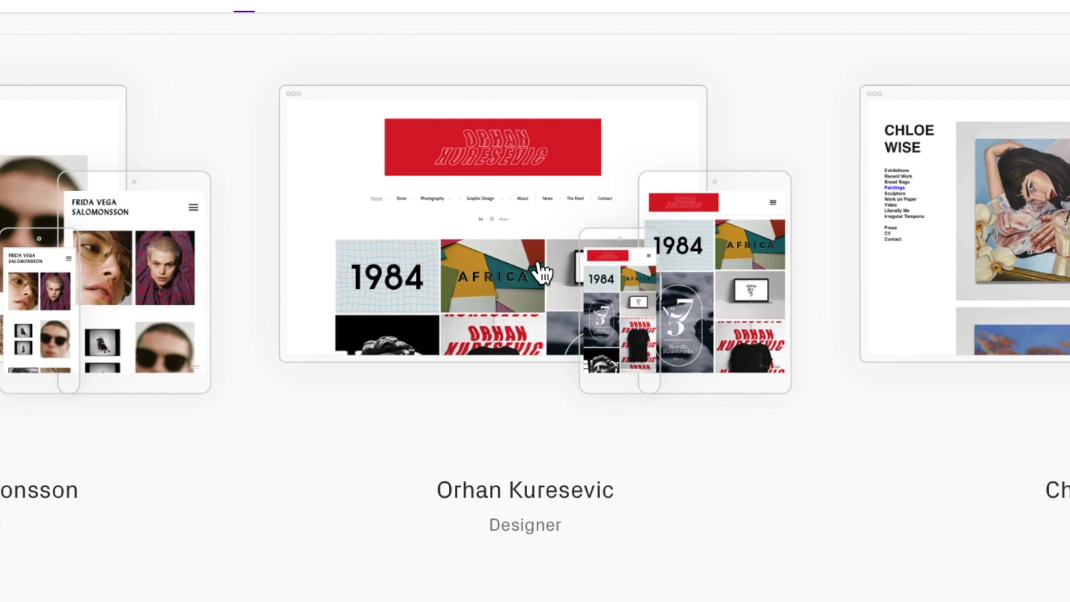
pyautogui.click(539, 268)
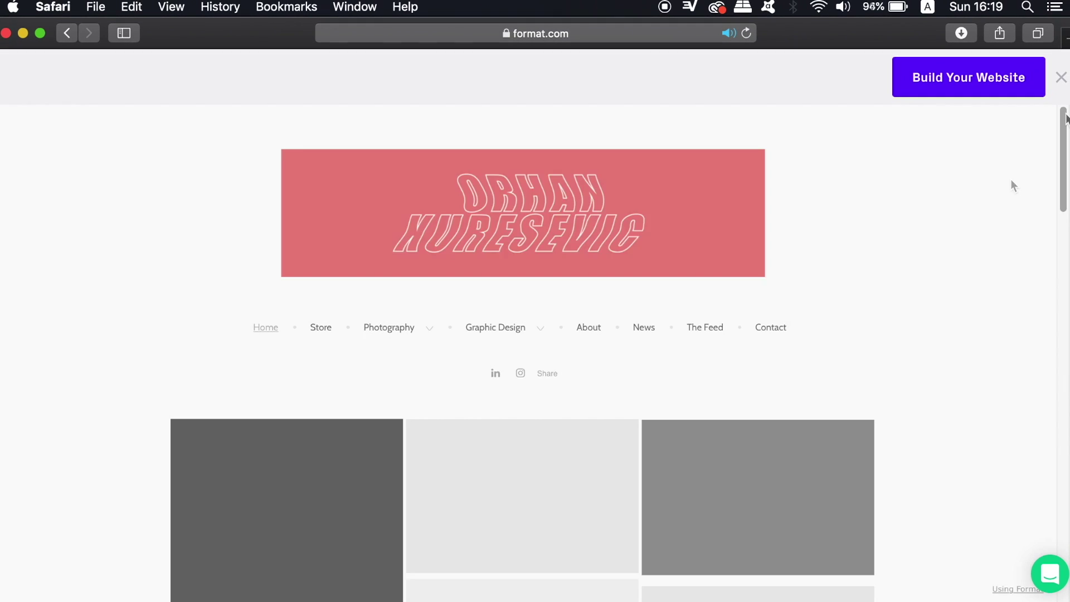
# Go to the portfolio's Graphic Design gallery page.
pyautogui.click(1064, 117)
pyautogui.moveTo(1064, 117); pyautogui.dragTo(1013, 100)
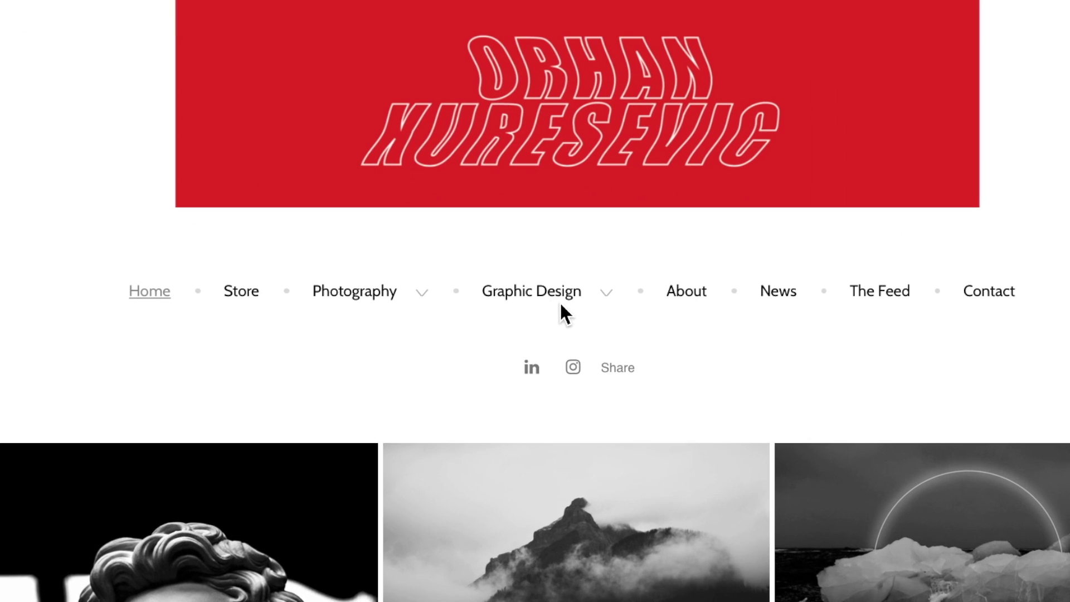
pyautogui.moveTo(544, 291)
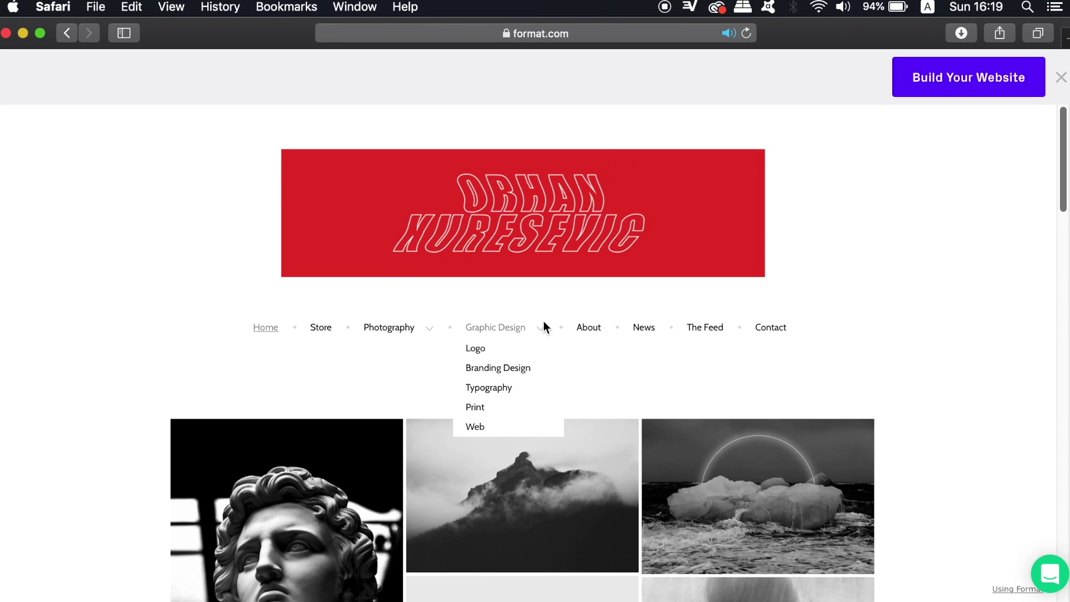
pyautogui.click(605, 285)
pyautogui.moveTo(1066, 153); pyautogui.dragTo(1065, 336)
# View the HEVE project image full-screen and advance through to the MEAT print.
pyautogui.click(329, 405)
pyautogui.click(1047, 362)
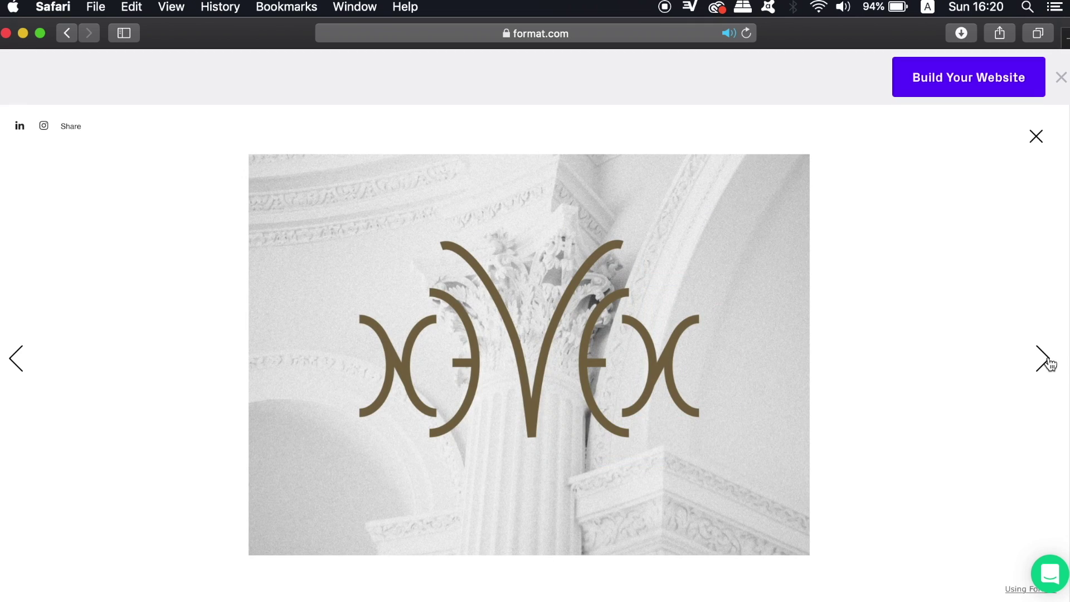
pyautogui.click(1048, 364)
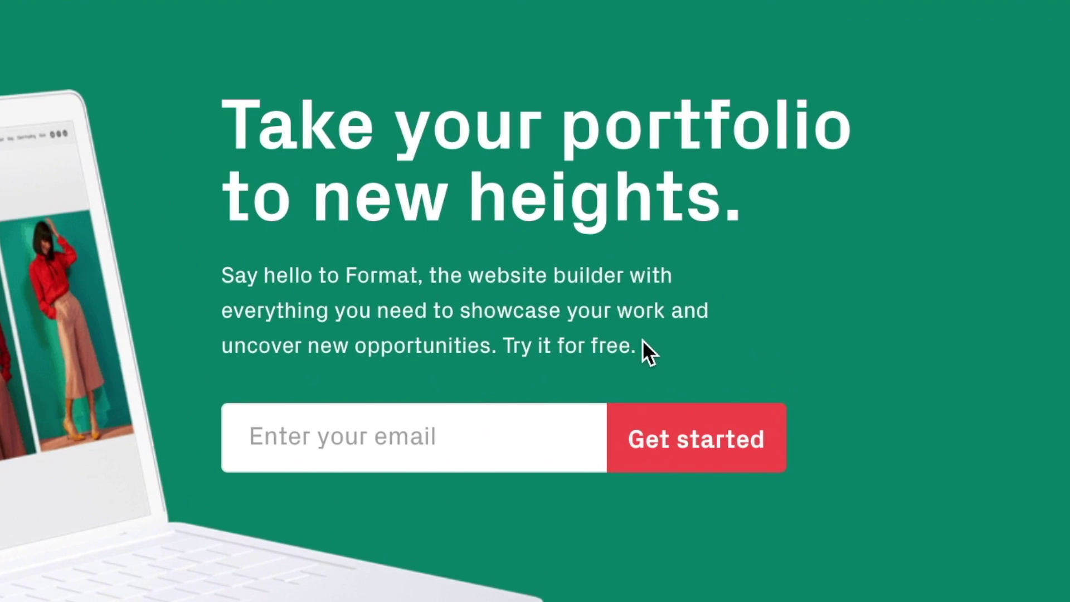
pyautogui.moveTo(642, 340); pyautogui.dragTo(490, 344)
pyautogui.click(1008, 302)
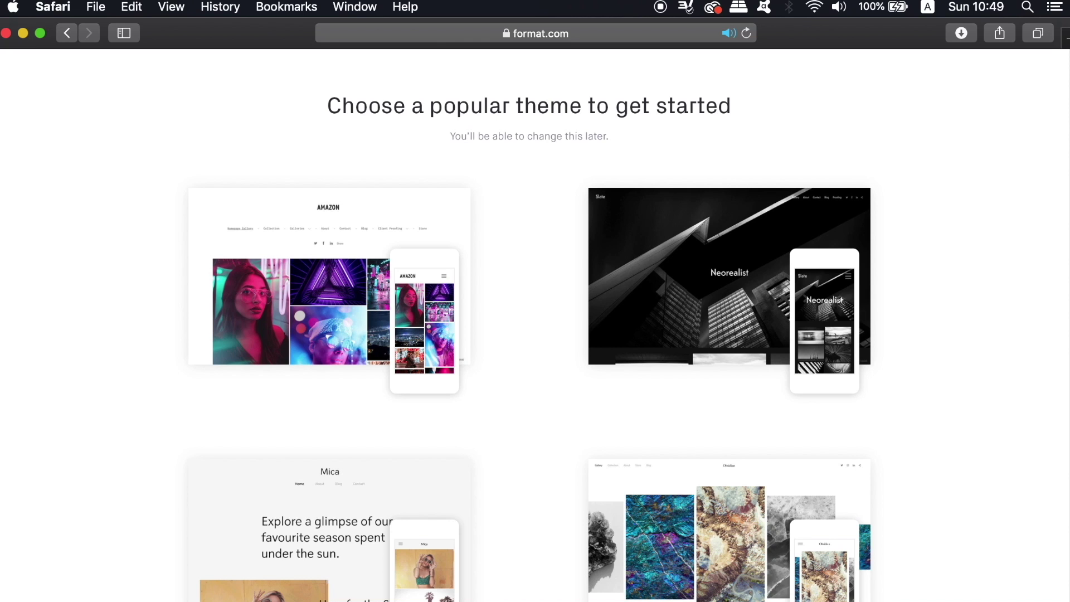
# Reach the 'Choose a popular theme to get started' page after starting the free trial.
pyautogui.moveTo(757, 277)
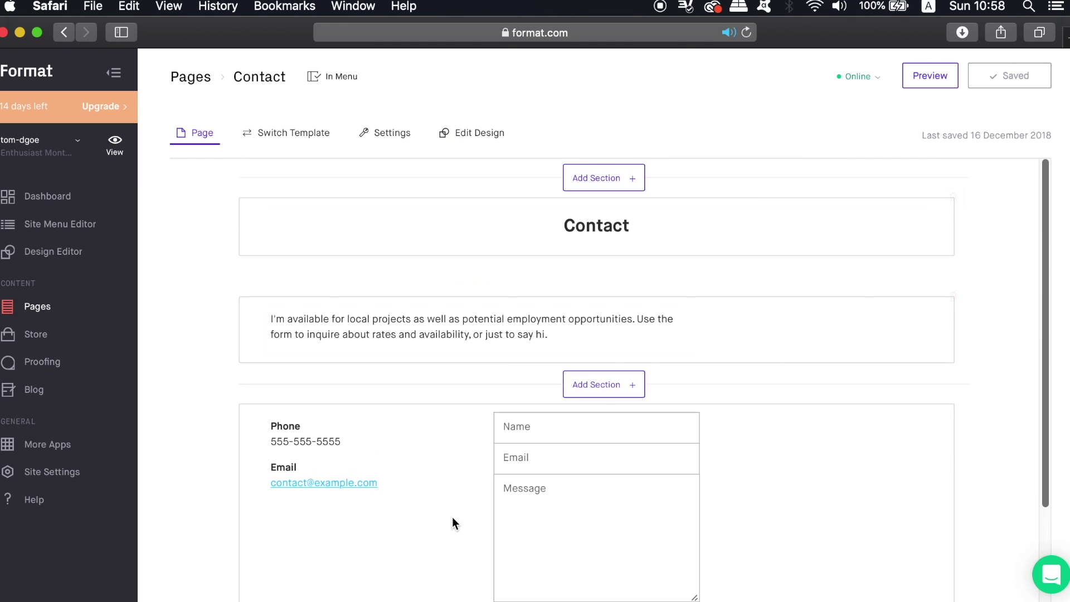
# Bring up the Sample page prompt from the Contact page's title box.
pyautogui.click(615, 241)
# Create a new custom page from the Let's Work Together contact template.
pyautogui.click(557, 369)
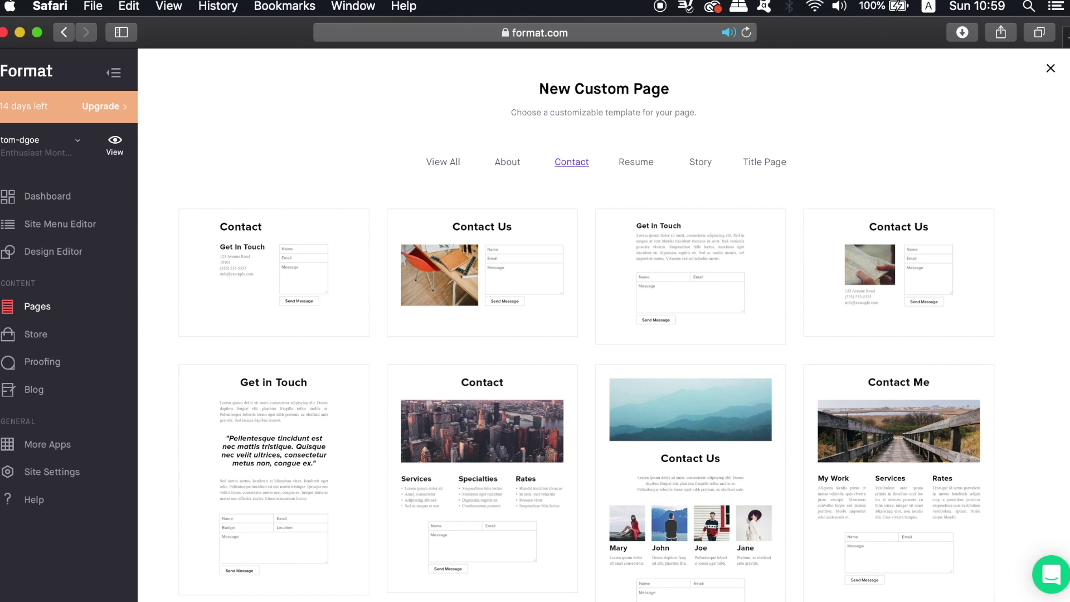
pyautogui.scroll(-2, 1063, 250)
pyautogui.scroll(-4, 585, 473)
pyautogui.click(482, 462)
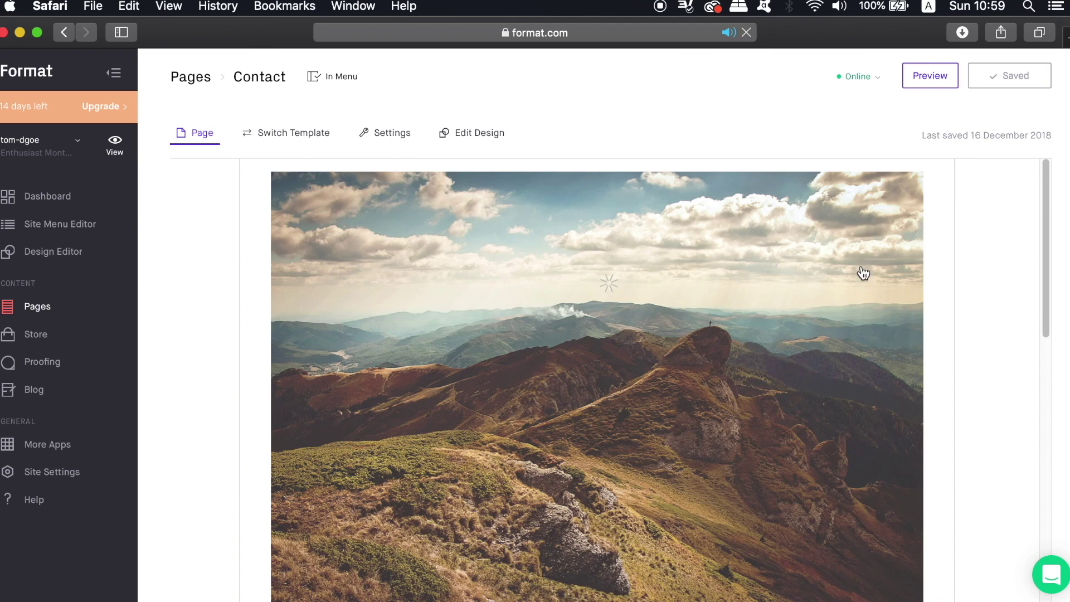
pyautogui.moveTo(1034, 258); pyautogui.dragTo(1032, 339)
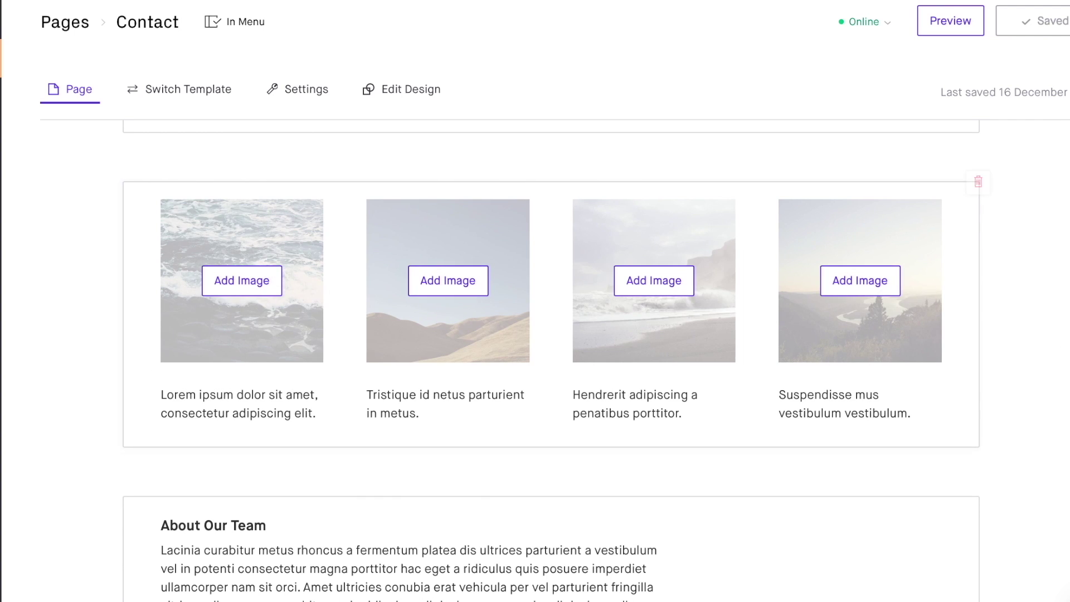
# Dismiss the tutorial, then zoom and reposition the About page hero image in its frame.
pyautogui.scroll(8, 552, 334)
pyautogui.click(609, 271)
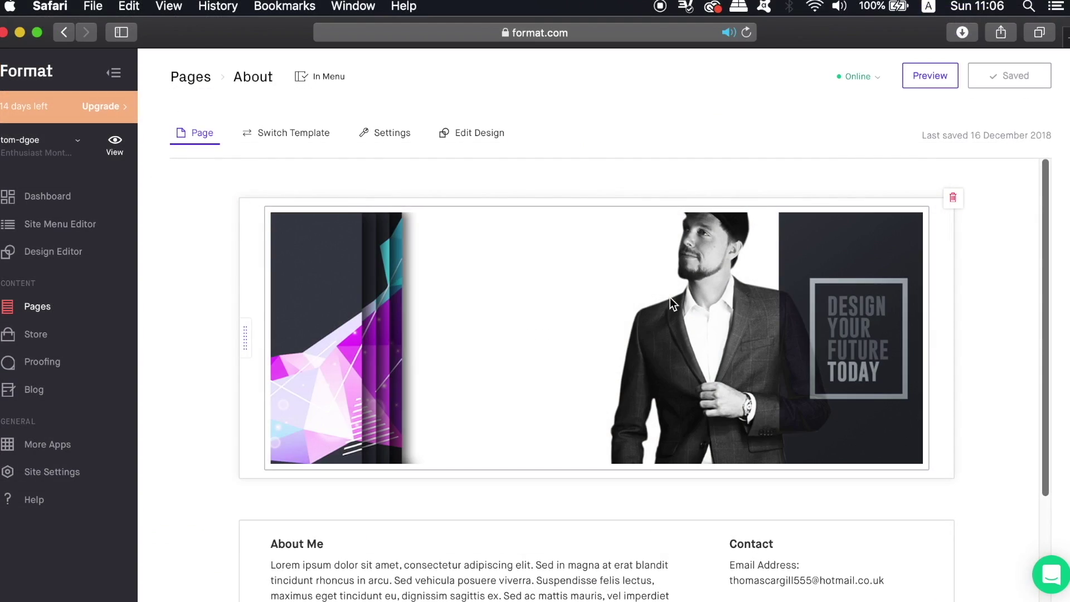
pyautogui.click(664, 302)
pyautogui.moveTo(645, 174); pyautogui.dragTo(610, 155)
pyautogui.moveTo(512, 332); pyautogui.dragTo(461, 335)
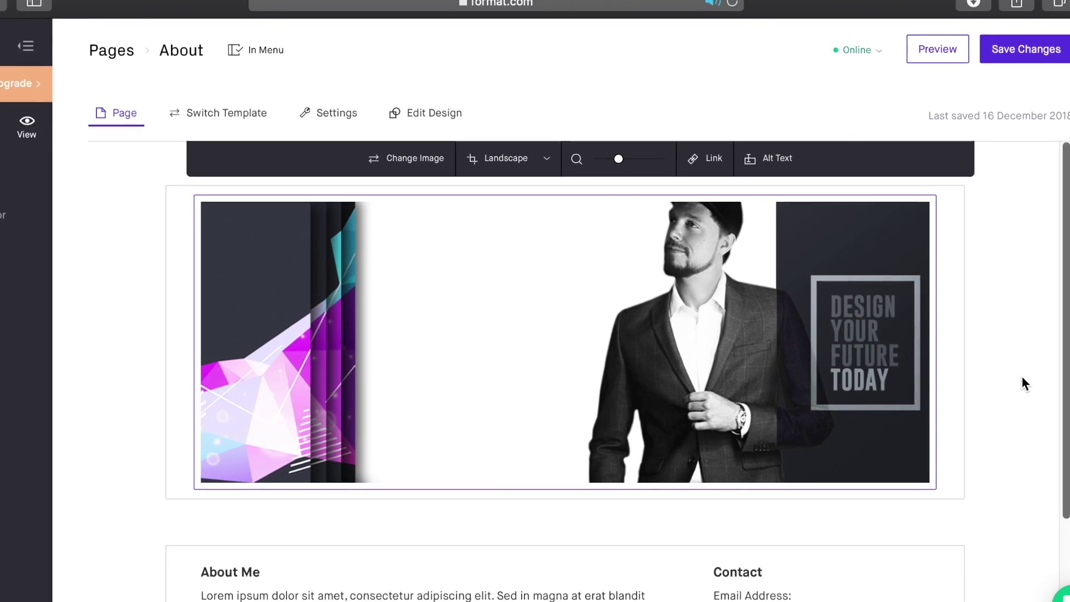
pyautogui.click(1046, 362)
# Add a Video section below About Me using the pasted YouTube trailer link.
pyautogui.scroll(-3, 1045, 295)
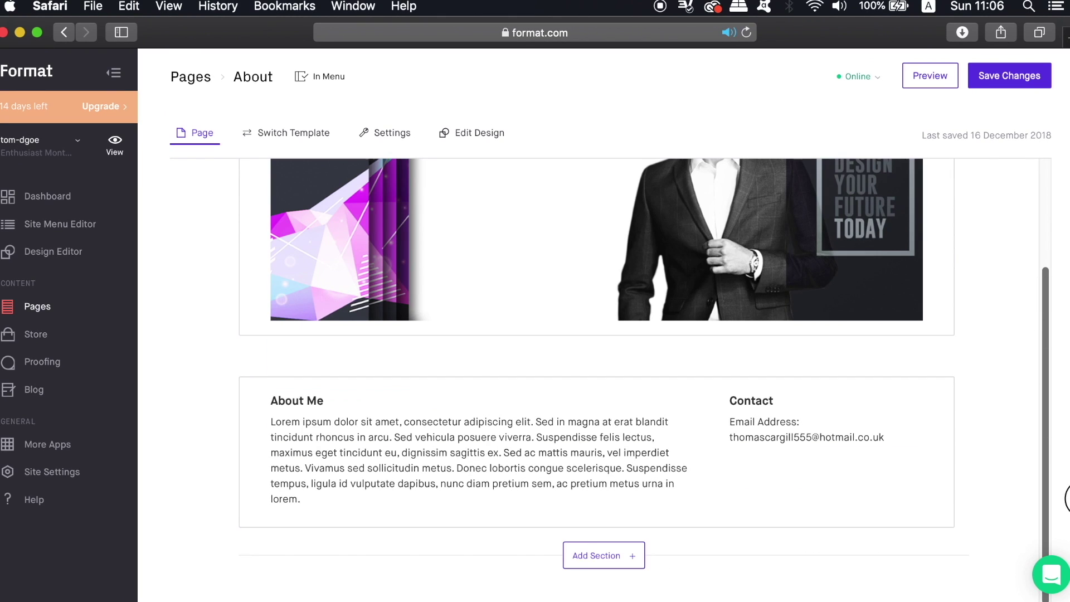
pyautogui.click(624, 560)
pyautogui.click(608, 175)
pyautogui.click(429, 310)
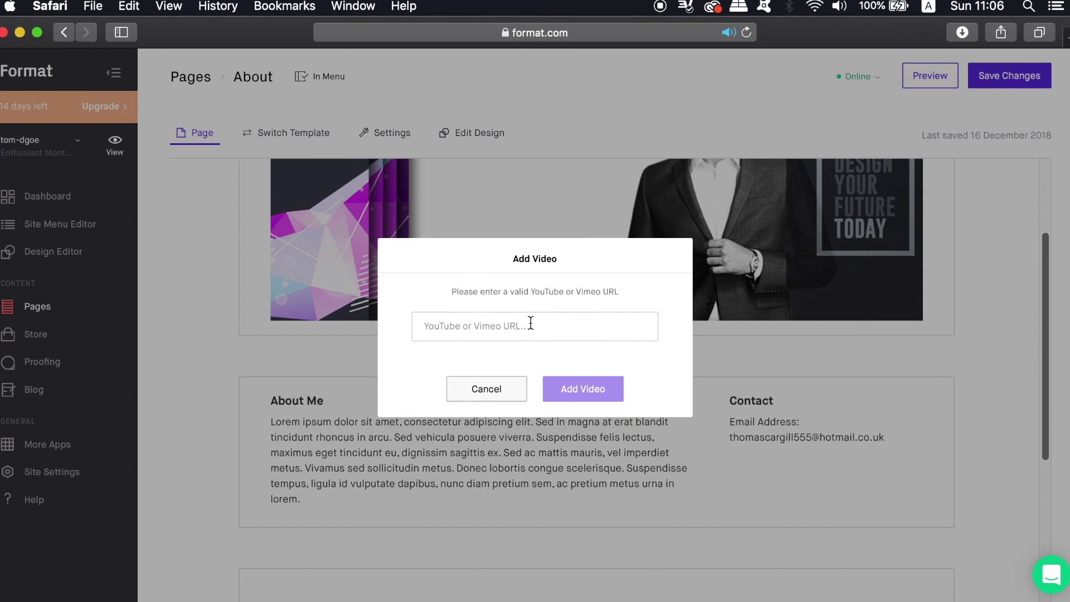
pyautogui.click(530, 323)
pyautogui.press('super+Tab')
pyautogui.press('super+Tab')
pyautogui.write('https://youtu.be/pweQjcugETQ')
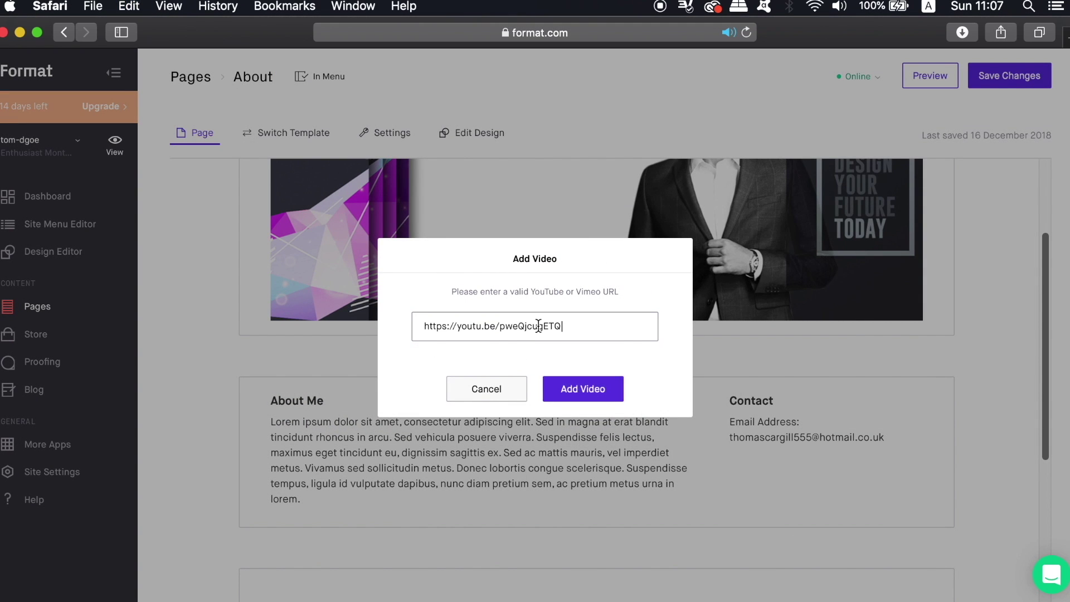
pyautogui.click(588, 391)
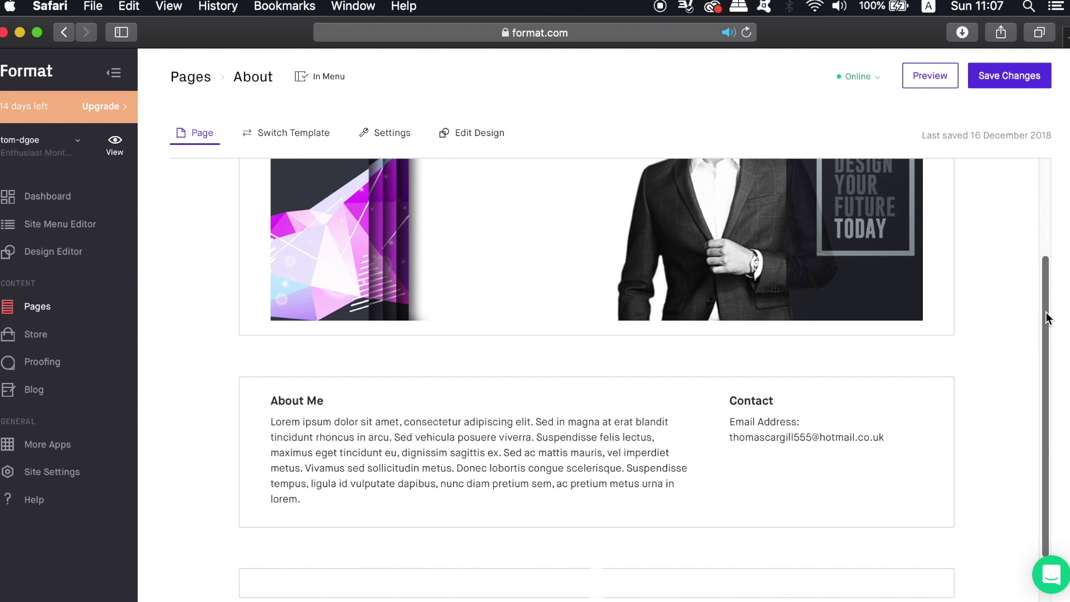
# Open the My Gallery page, then the design editor's site title options.
pyautogui.moveTo(1046, 318); pyautogui.dragTo(1046, 474)
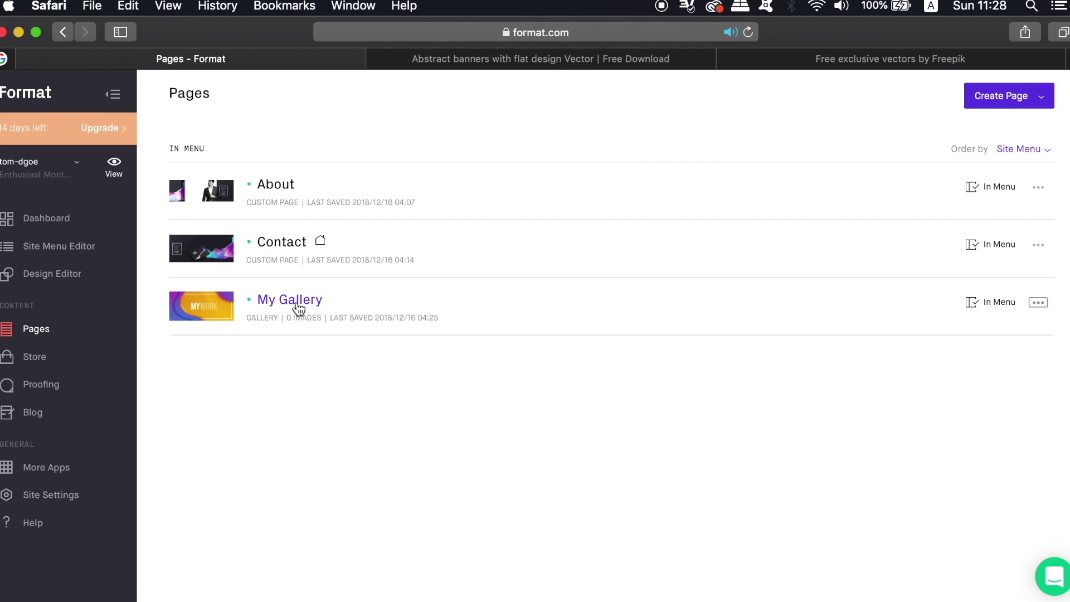
pyautogui.click(299, 307)
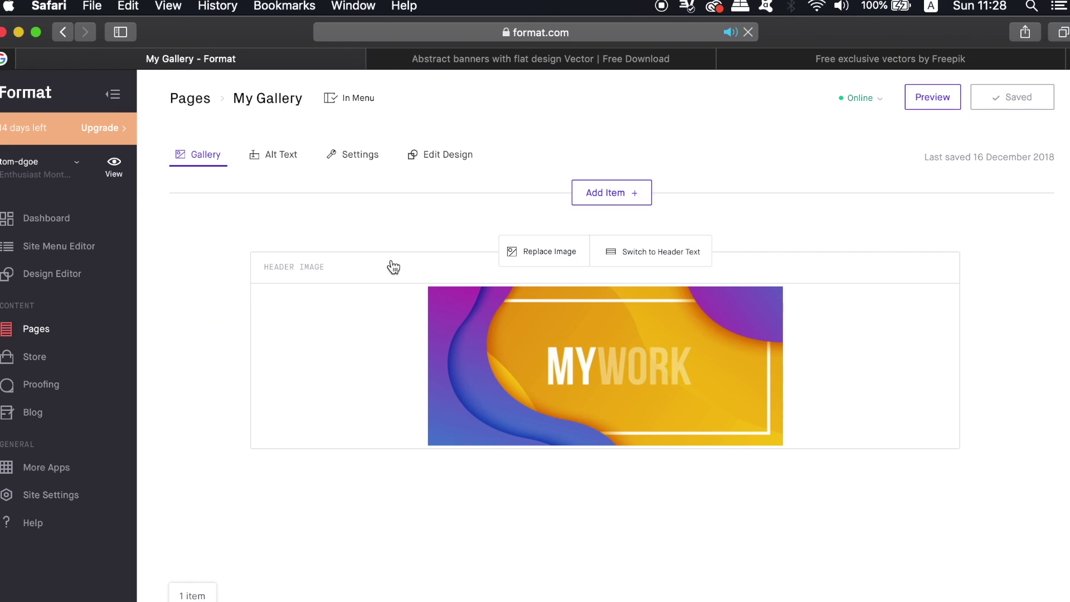
pyautogui.click(451, 160)
pyautogui.scroll(-3, 1056, 279)
pyautogui.scroll(3, 1053, 301)
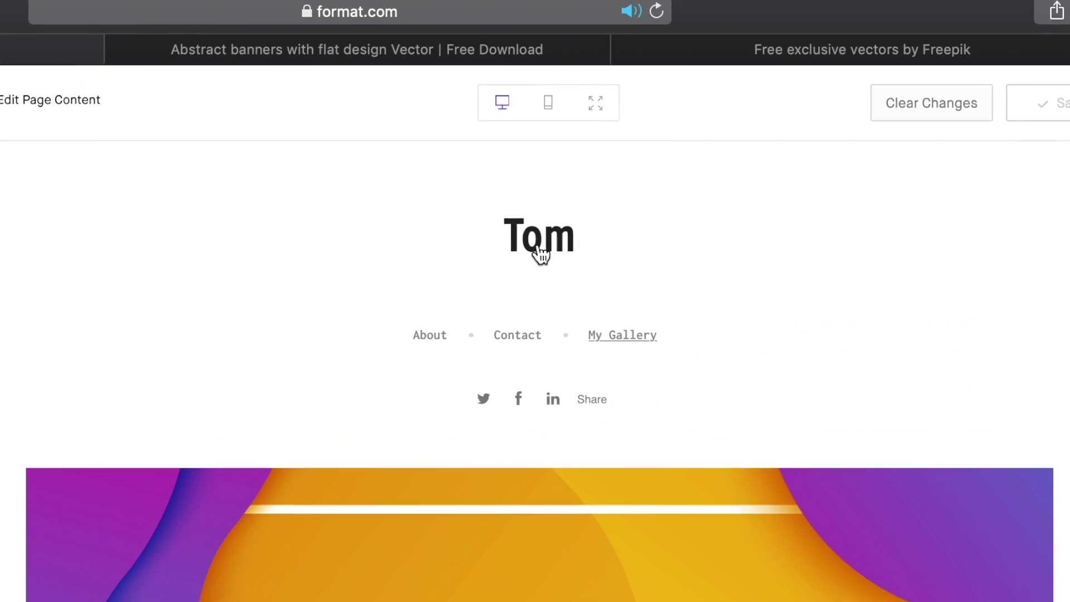
pyautogui.click(543, 245)
# Switch the site title to an image logo using logo.jpg from the Desktop.
pyautogui.click(756, 363)
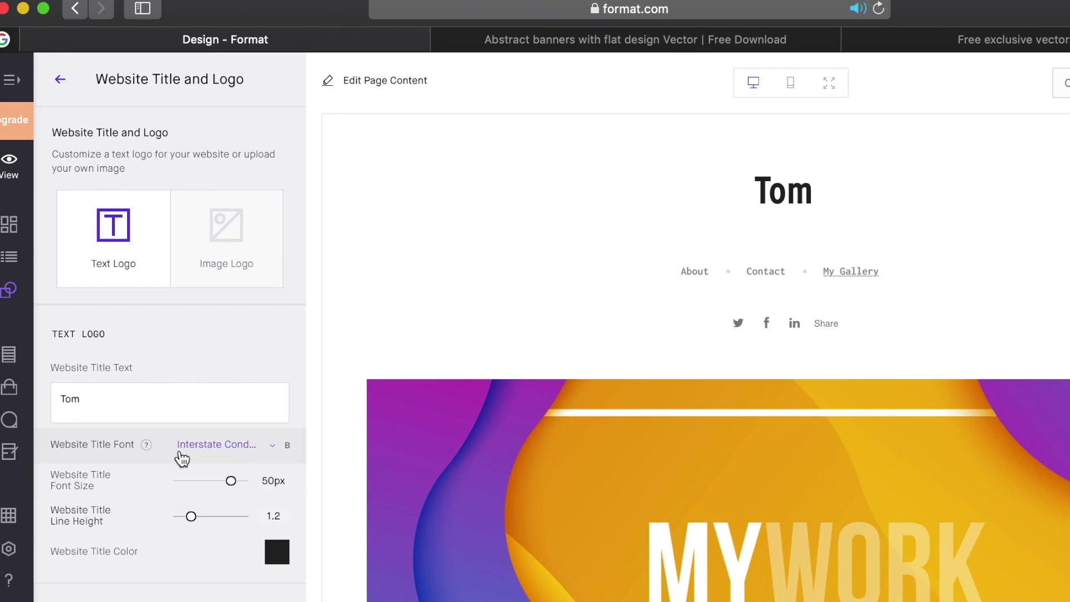
pyautogui.click(226, 237)
pyautogui.click(276, 369)
pyautogui.click(310, 184)
pyautogui.doubleClick(483, 268)
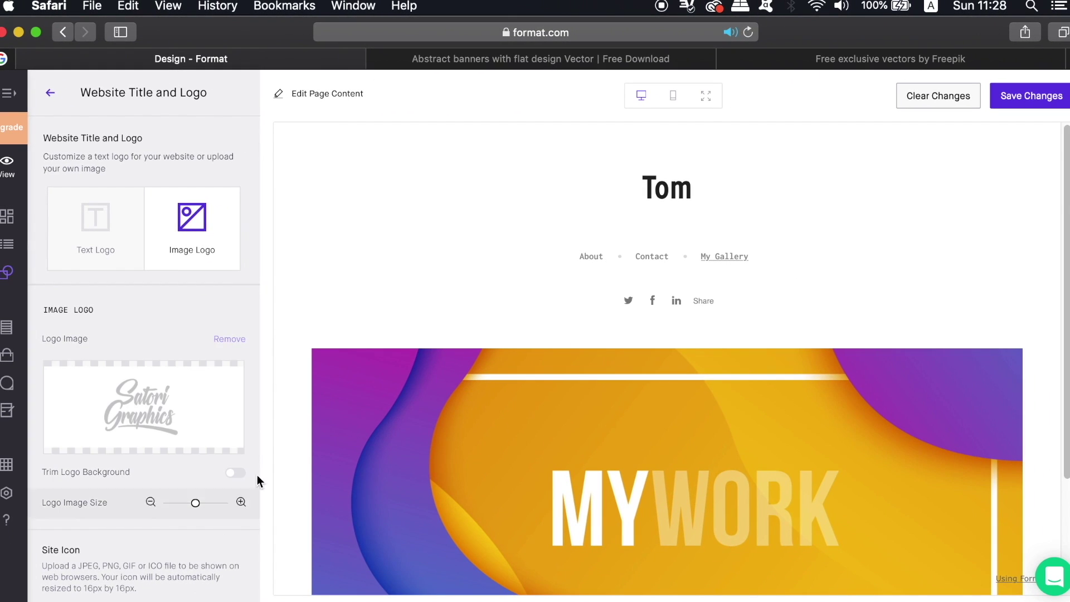
# Shrink the logo slightly, save the design changes, and preview the site on mobile.
pyautogui.moveTo(255, 347); pyautogui.dragTo(259, 384)
pyautogui.moveTo(195, 448); pyautogui.dragTo(182, 452)
pyautogui.moveTo(185, 454); pyautogui.dragTo(177, 454)
pyautogui.click(258, 315)
pyautogui.moveTo(257, 315); pyautogui.dragTo(259, 390)
pyautogui.click(1038, 100)
pyautogui.click(634, 378)
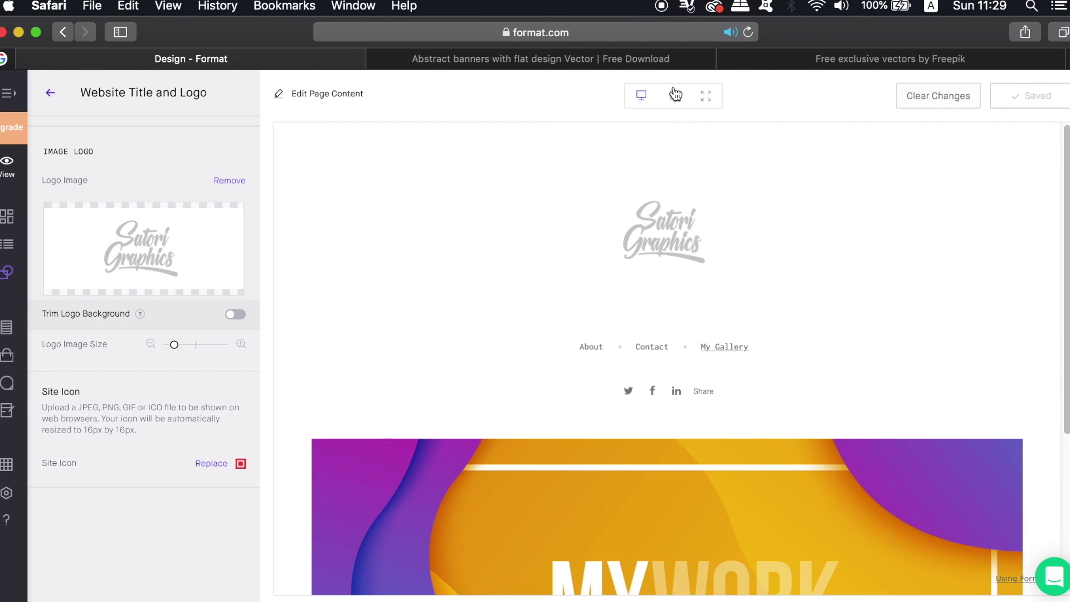
pyautogui.click(673, 95)
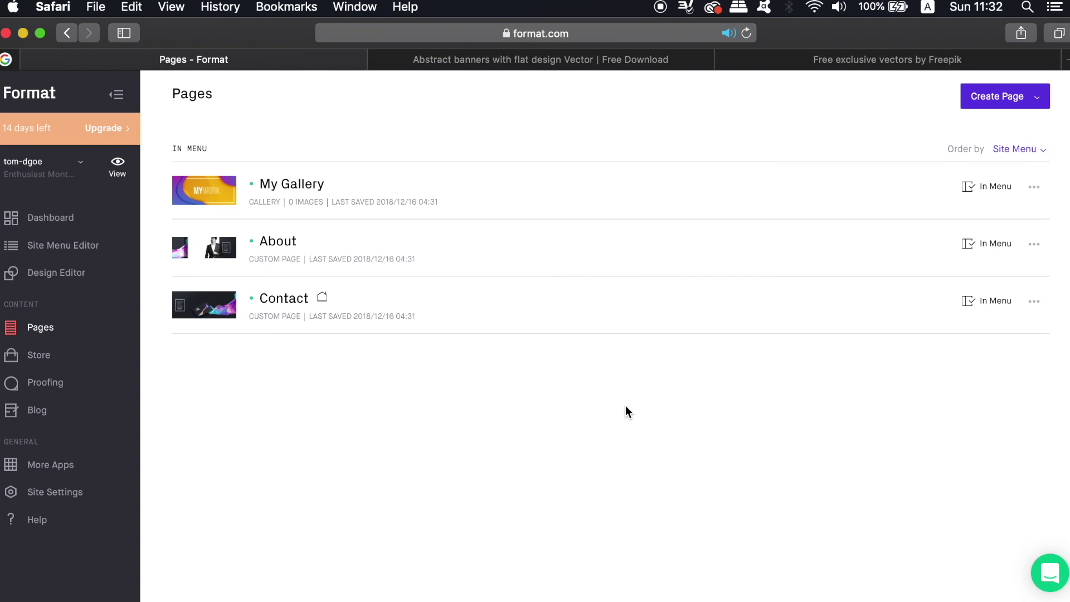
pyautogui.click(1014, 96)
# Add a custom page titled 'Yo' to hold the YouTube videos.
pyautogui.click(928, 211)
pyautogui.click(525, 355)
pyautogui.write('Yo')
pyautogui.click(620, 405)
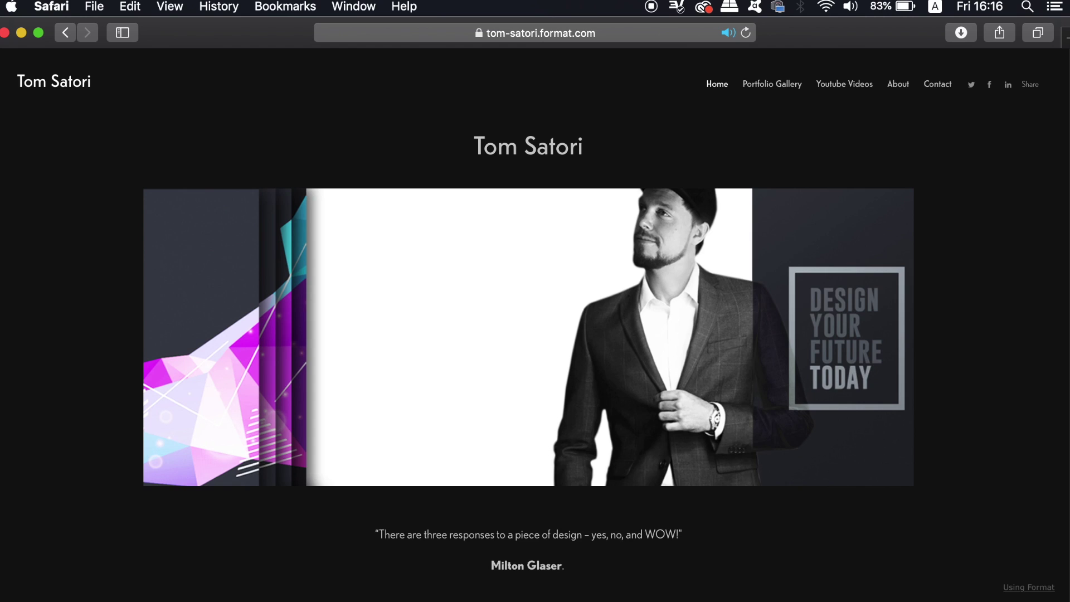
# Play the embedded YouTube trailer, turn its volume down, then pause it.
pyautogui.scroll(-4, 449, 293)
pyautogui.scroll(-4, 526, 297)
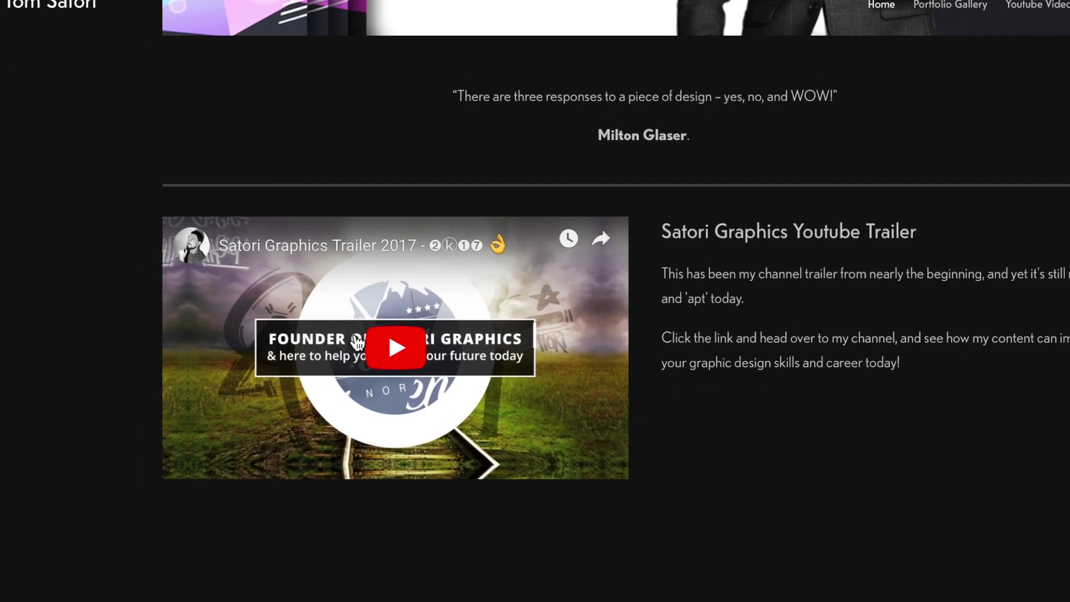
pyautogui.click(356, 341)
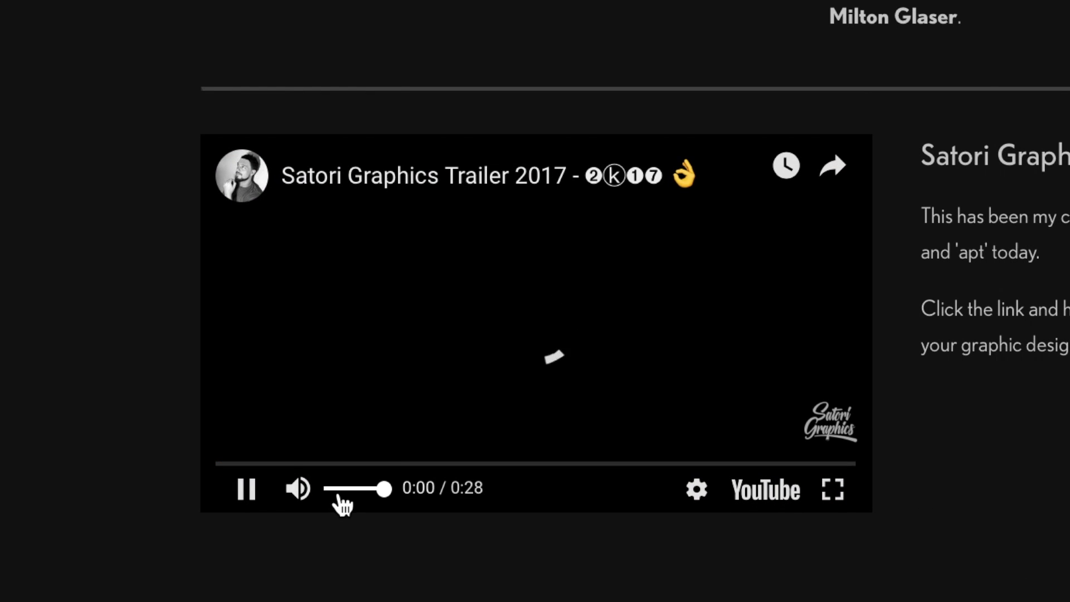
pyautogui.click(357, 490)
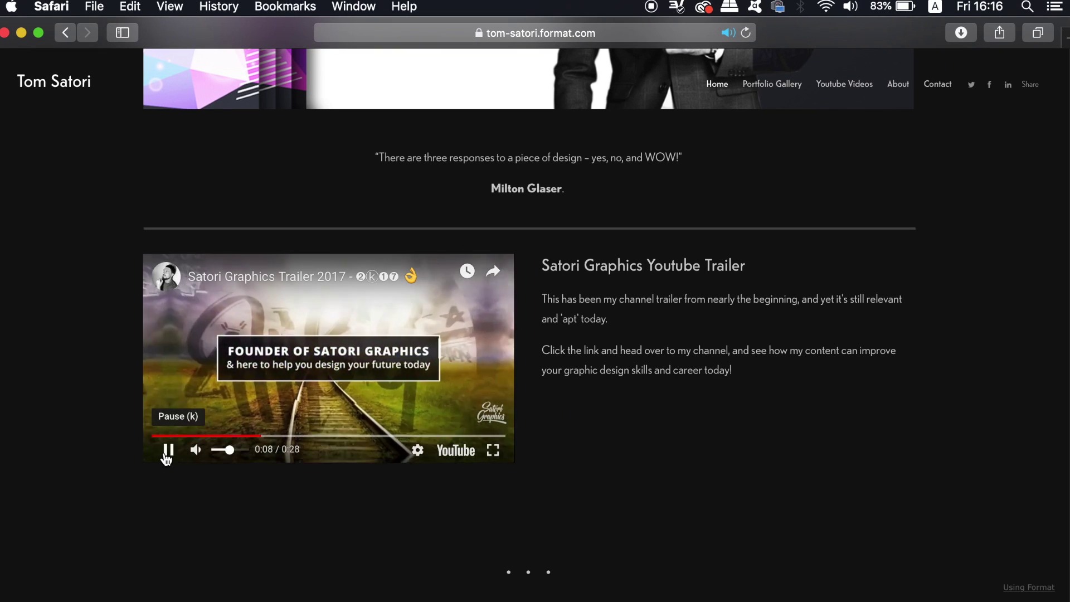
pyautogui.click(167, 451)
# Go to the Portfolio Gallery page and open the Dope Design frame project.
pyautogui.scroll(-3, 1062, 429)
pyautogui.scroll(10, 1062, 429)
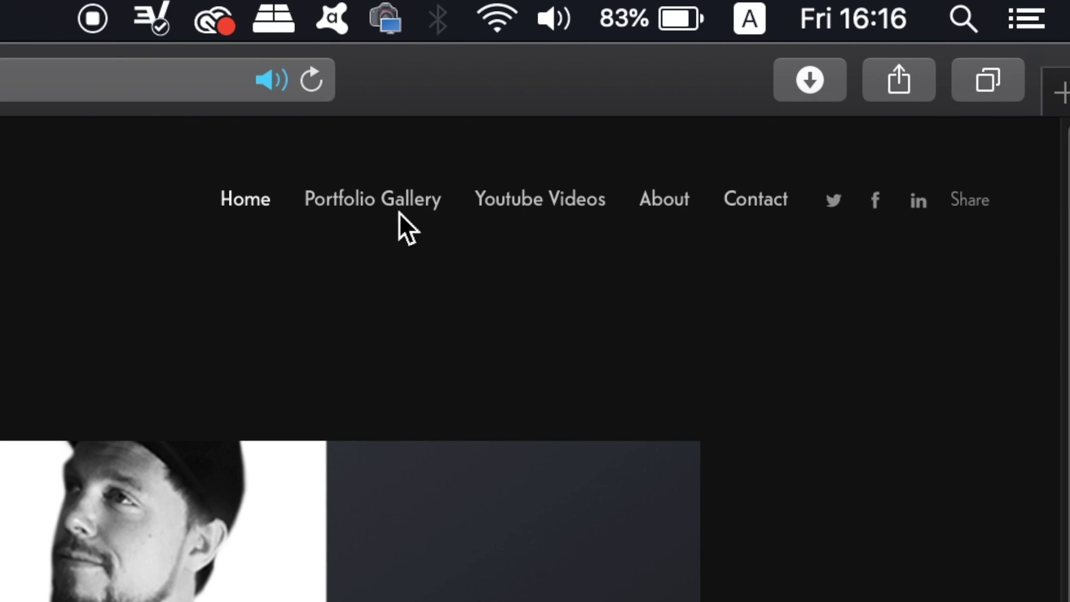
pyautogui.click(415, 202)
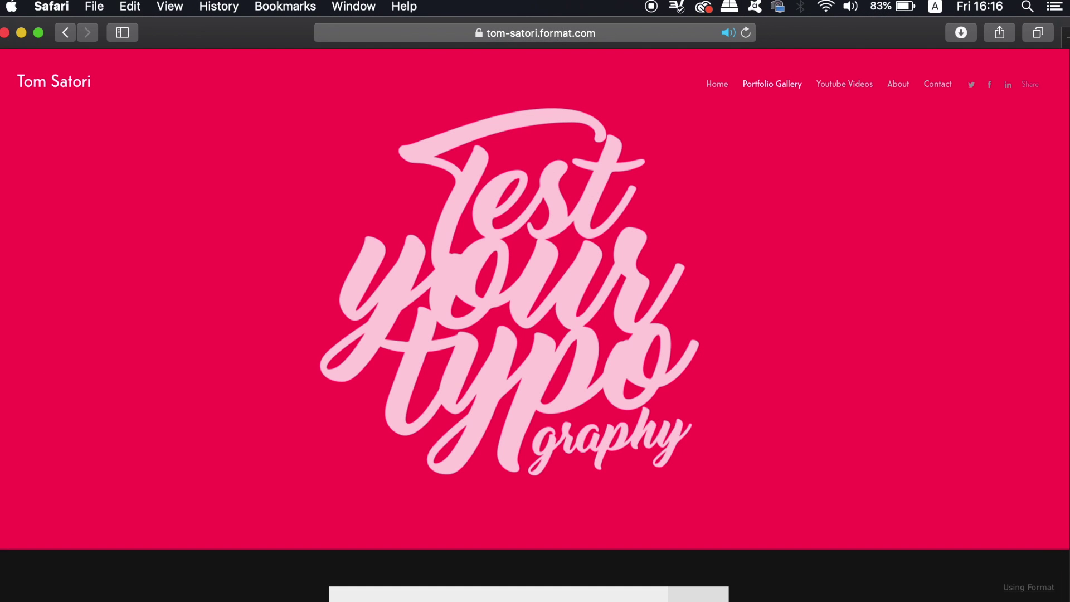
pyautogui.scroll(-8, 535, 334)
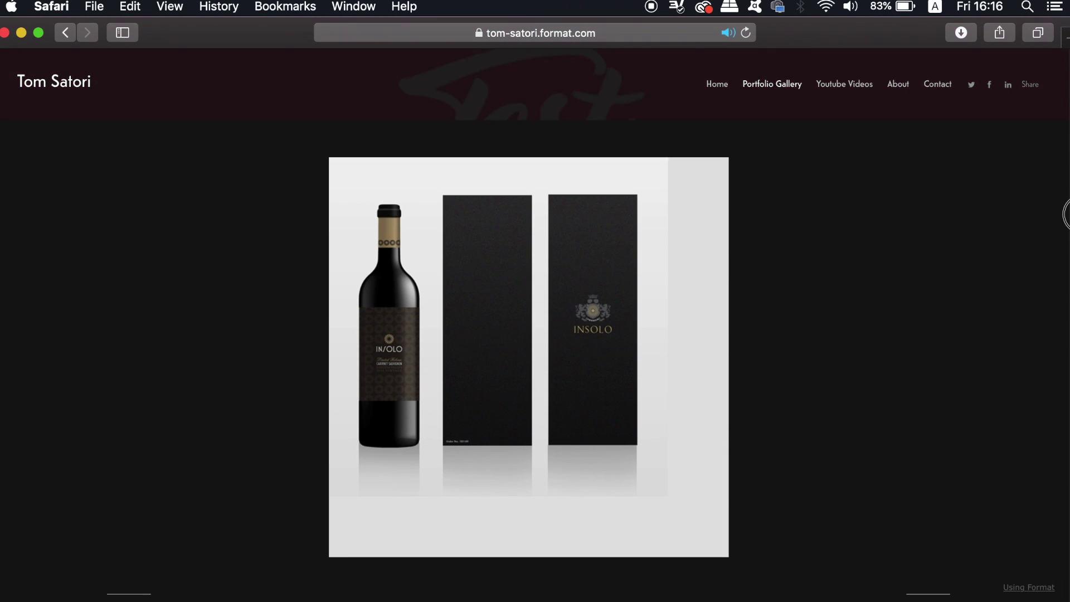
pyautogui.scroll(8, 535, 334)
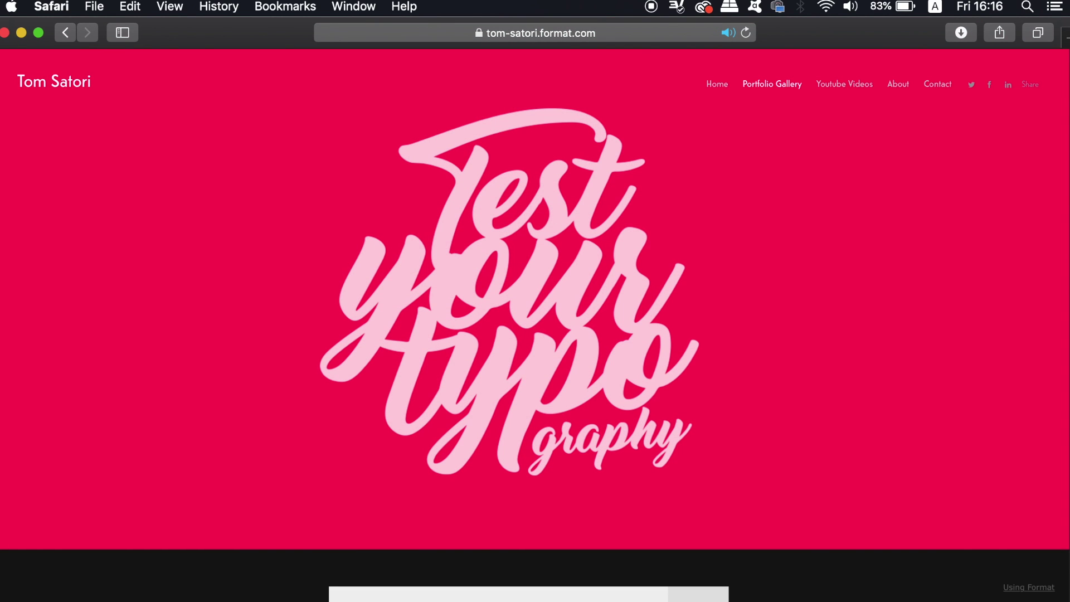
pyautogui.scroll(-5, 1059, 128)
pyautogui.scroll(-5, 1064, 147)
pyautogui.scroll(-5, 968, 322)
pyautogui.scroll(-5, 1001, 273)
pyautogui.scroll(-5, 1001, 273)
pyautogui.click(842, 384)
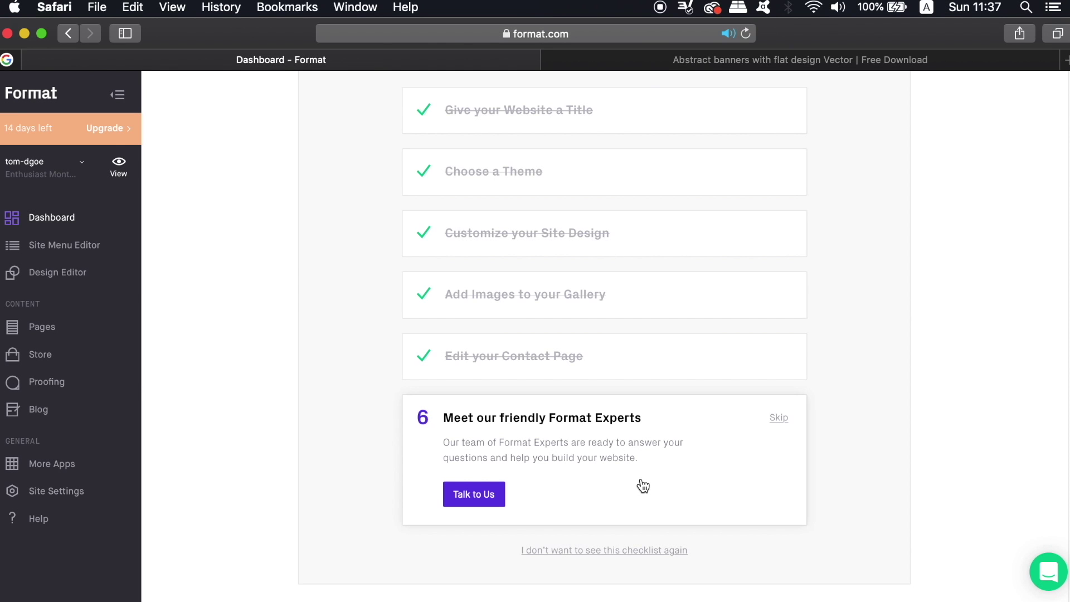